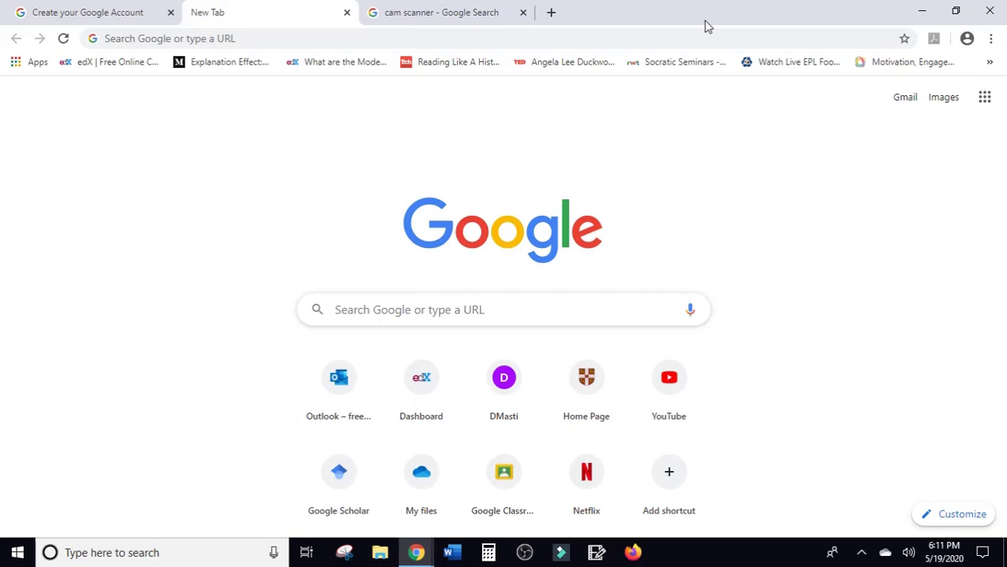
Search 'google classroom' from the Chrome address bar and open the Google Classroom site.
{"action": "left_click", "coordinate": [691, 41]}
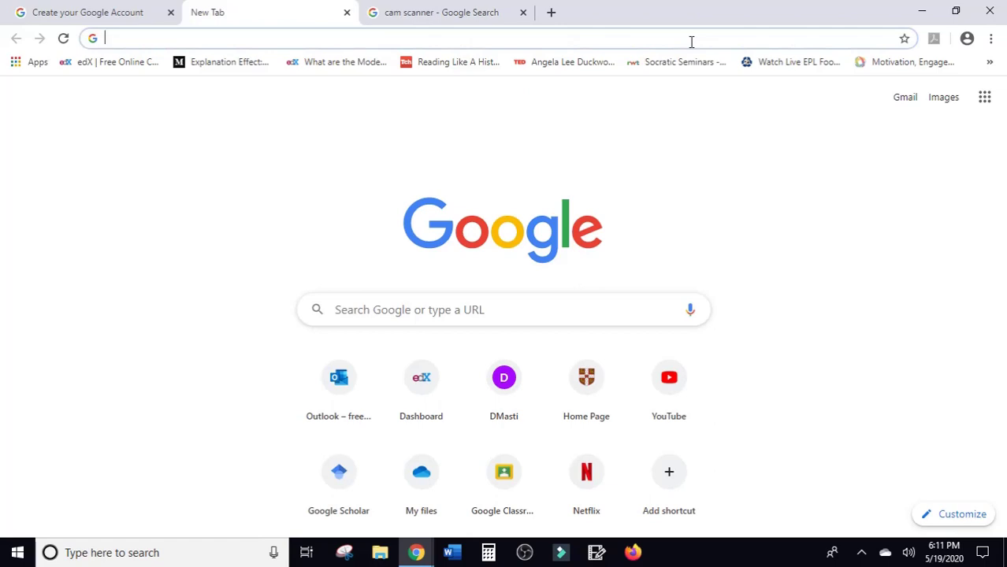
{"action": "type", "text": "google ca"}
{"action": "key", "text": "BackSpace"}
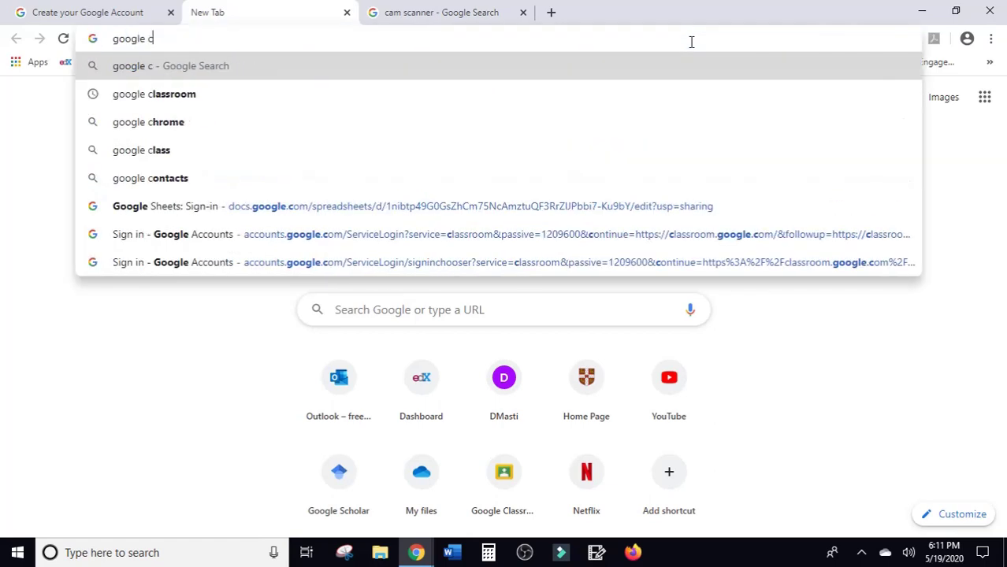
{"action": "type", "text": "lassroom"}
{"action": "key", "text": "Return"}
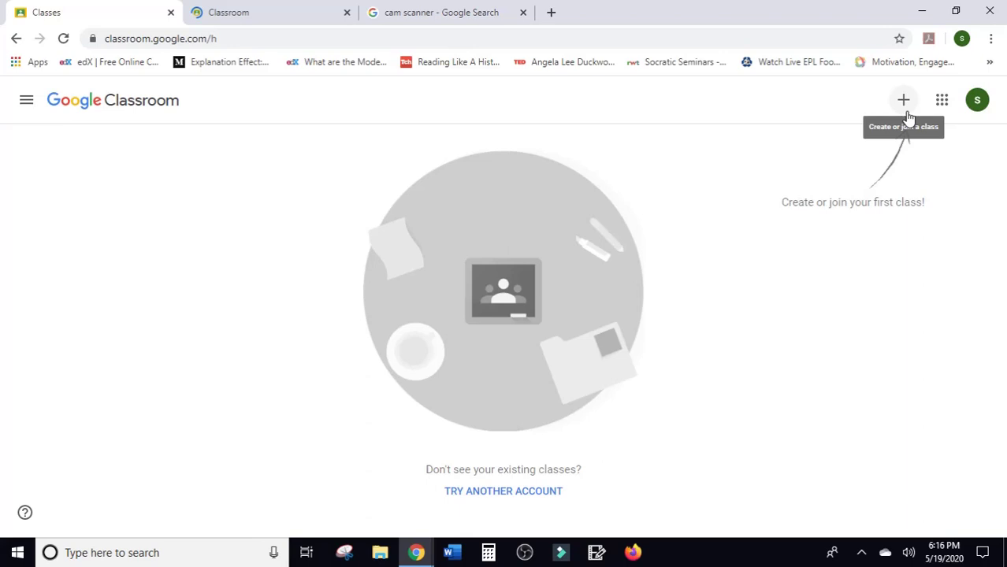
Join the Grade 11 English class by pasting its class code into Join class.
{"action": "left_click", "coordinate": [904, 100]}
{"action": "left_click", "coordinate": [875, 120]}
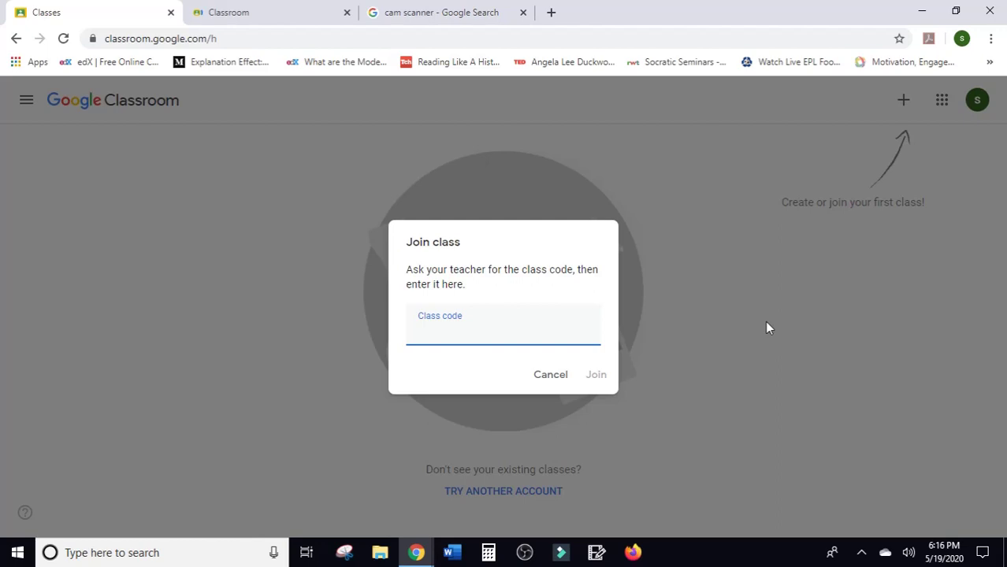
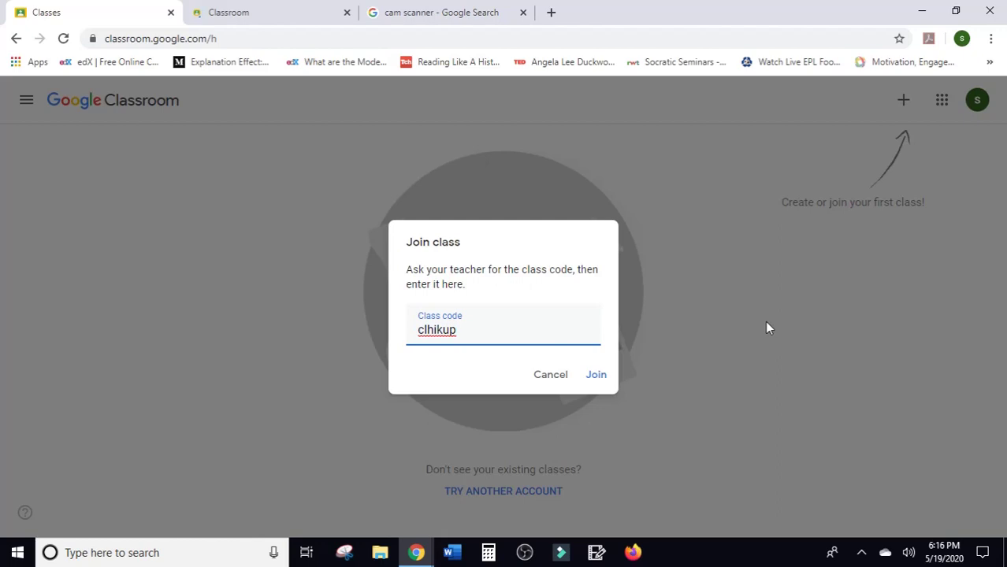
{"action": "left_click", "coordinate": [601, 378]}
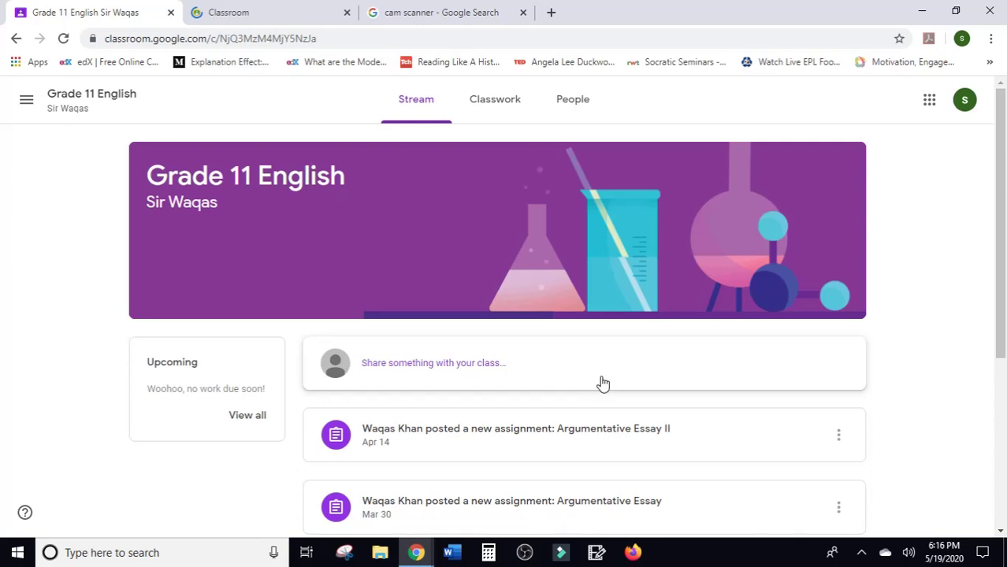
Find the Argumentative Essay II post in the class stream and open it.
{"action": "scroll", "coordinate": [602, 384], "scroll_direction": "down", "scroll_amount": 2}
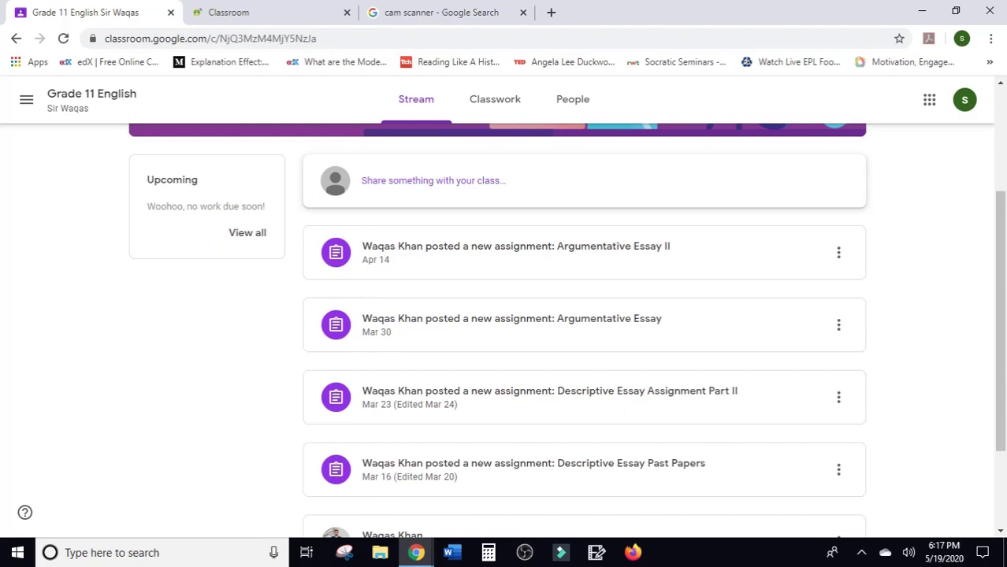
{"action": "scroll", "coordinate": [504, 315], "scroll_direction": "up", "scroll_amount": 2}
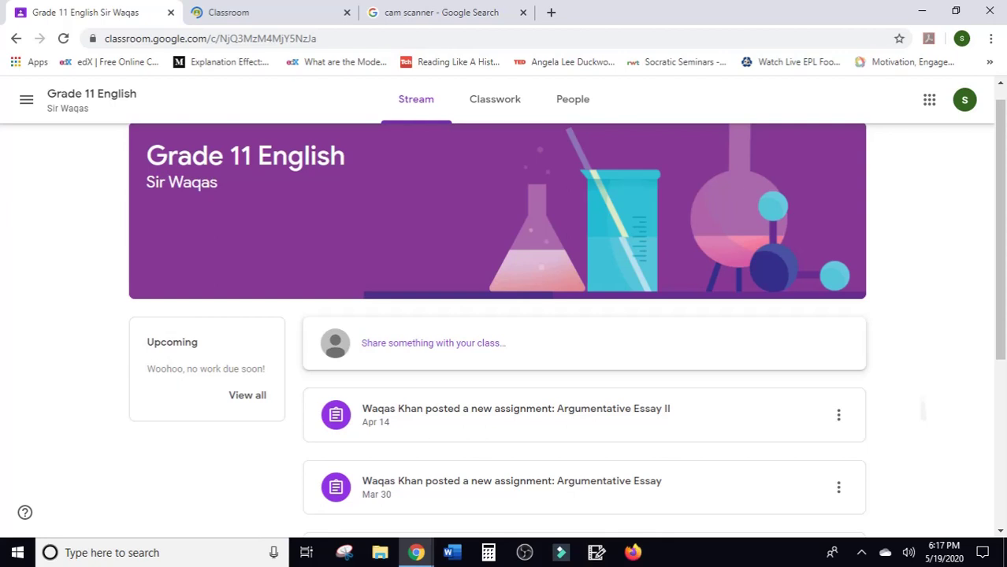
{"action": "scroll", "coordinate": [504, 315], "scroll_direction": "down", "scroll_amount": 1}
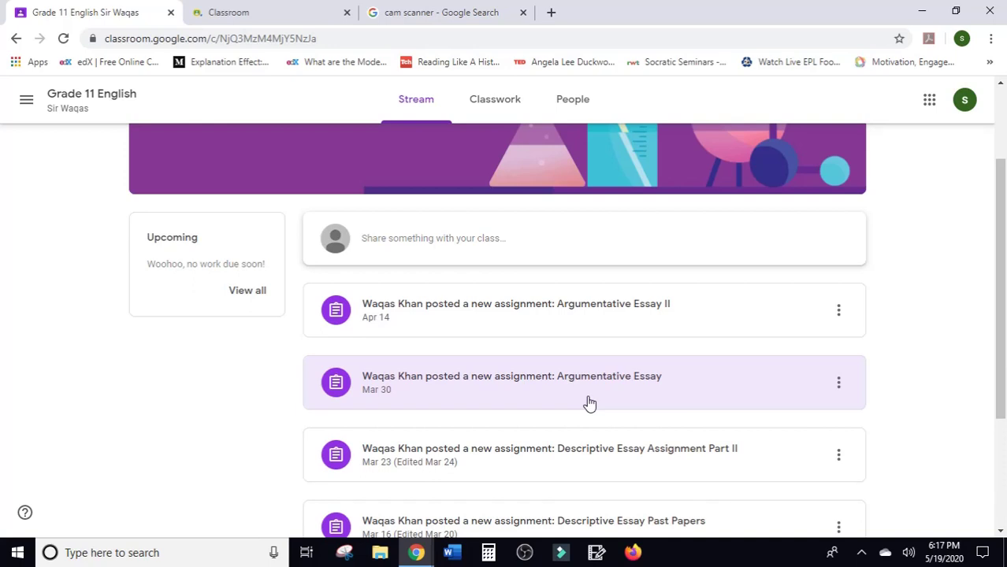
{"action": "left_click", "coordinate": [516, 309]}
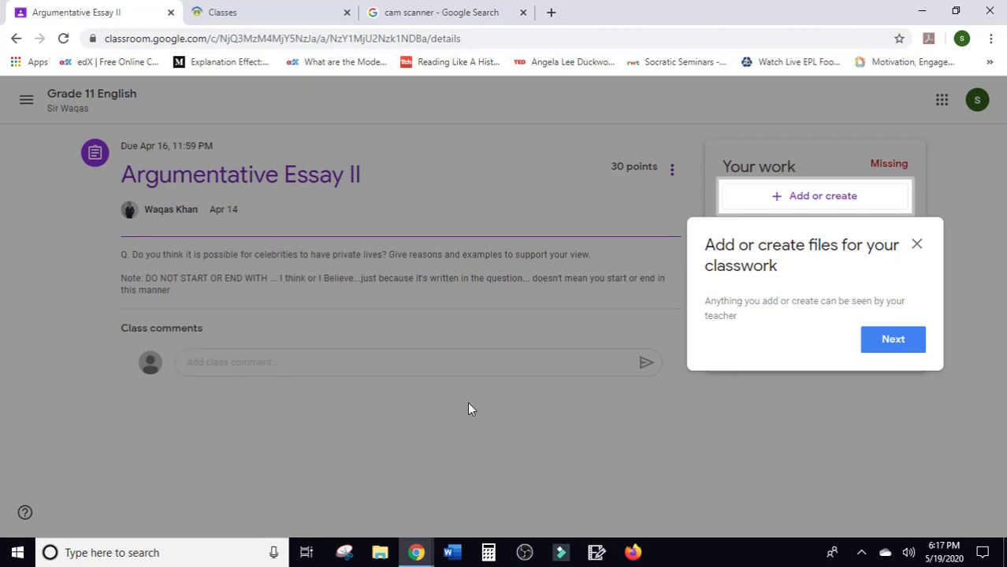
Dismiss the 'Add or create files' and 'Mark assignments as done' tips and review the essay question.
{"action": "key", "text": "Return"}
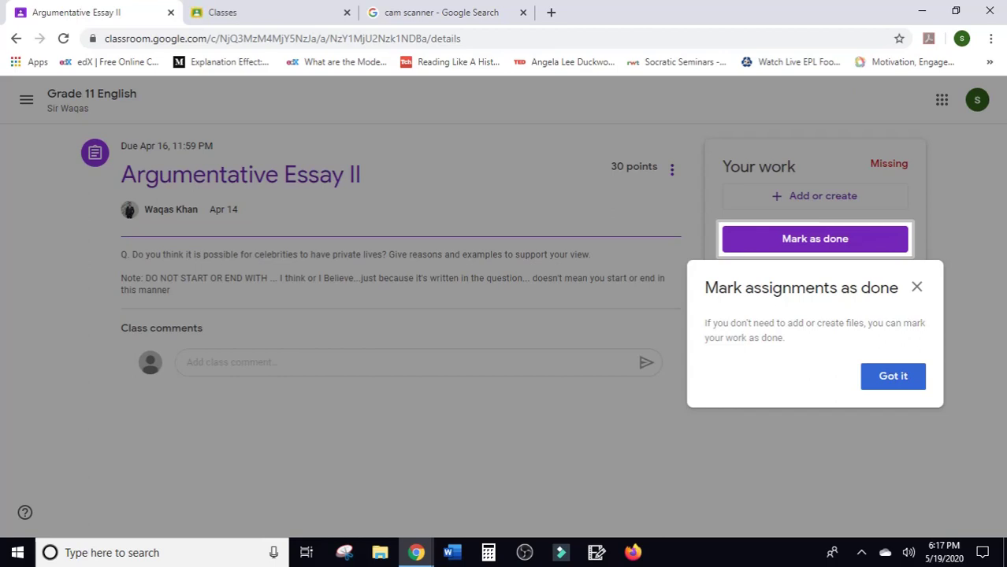
{"action": "left_click", "coordinate": [893, 377]}
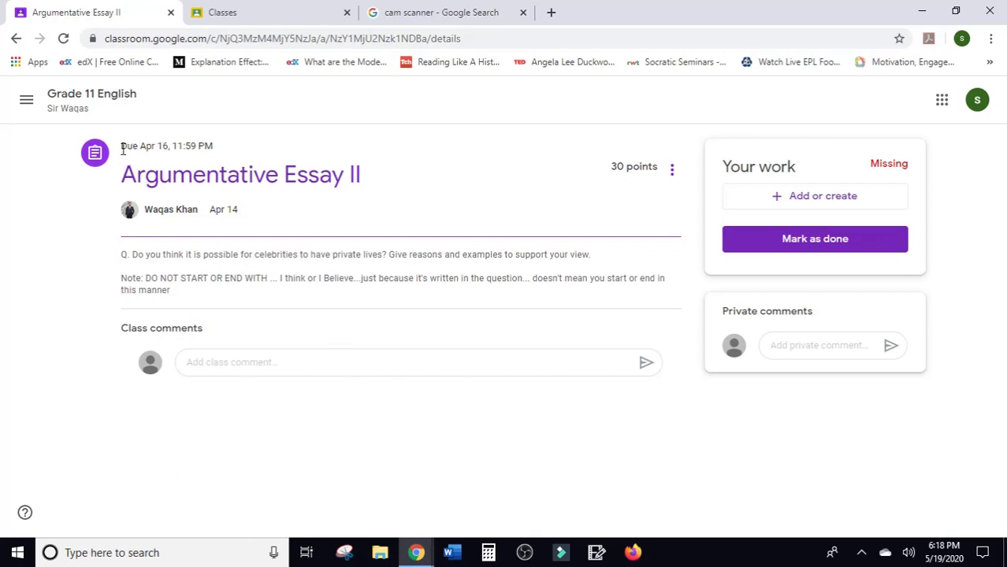
{"action": "left_click_drag", "start_coordinate": [122, 151], "coordinate": [214, 145]}
{"action": "left_click", "coordinate": [213, 145]}
{"action": "left_click", "coordinate": [385, 364]}
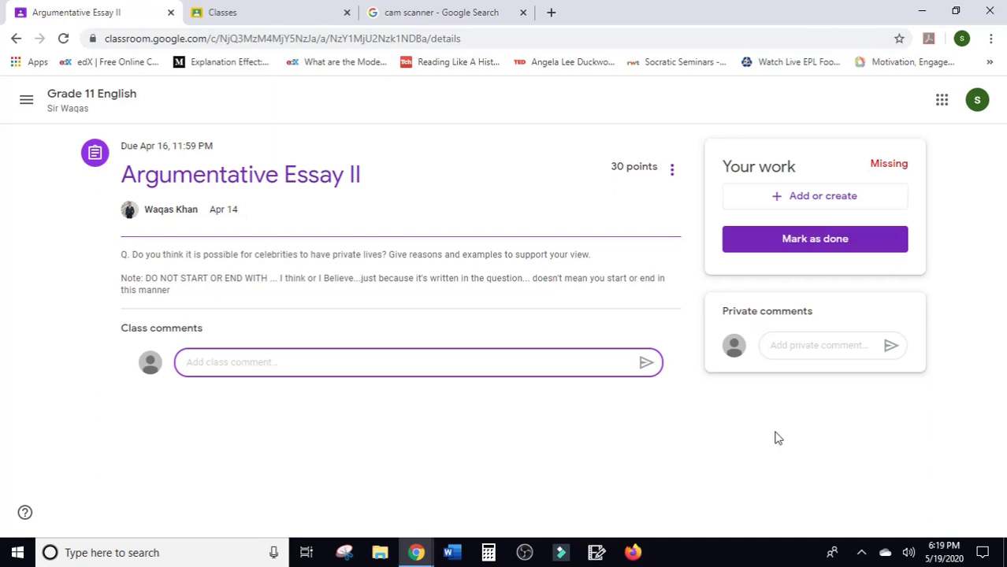
Send the teacher a private comment saying 'i have an idea'.
{"action": "left_click", "coordinate": [814, 345]}
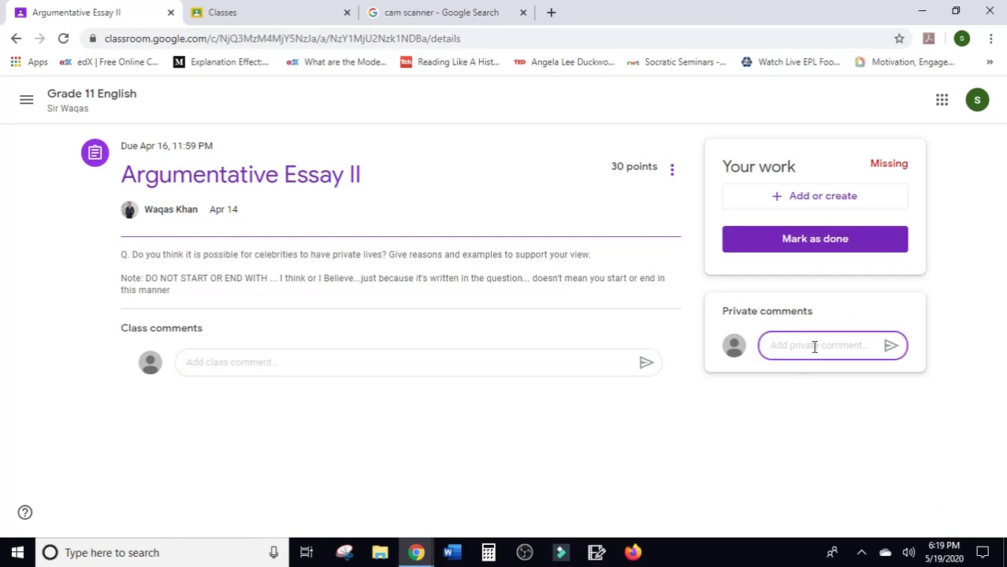
{"action": "type", "text": "i have anidea and"}
{"action": "key", "text": "BackSpace"}
{"action": "key", "text": "BackSpace"}
{"action": "key", "text": "BackSpace"}
{"action": "key", "text": "BackSpace"}
{"action": "key", "text": "BackSpace"}
{"action": "key", "text": "BackSpace"}
{"action": "key", "text": "BackSpace"}
{"action": "key", "text": "BackSpace"}
{"action": "type", "text": "idead"}
{"action": "key", "text": "BackSpace"}
{"action": "key", "text": "BackSpace"}
{"action": "key", "text": "BackSpace"}
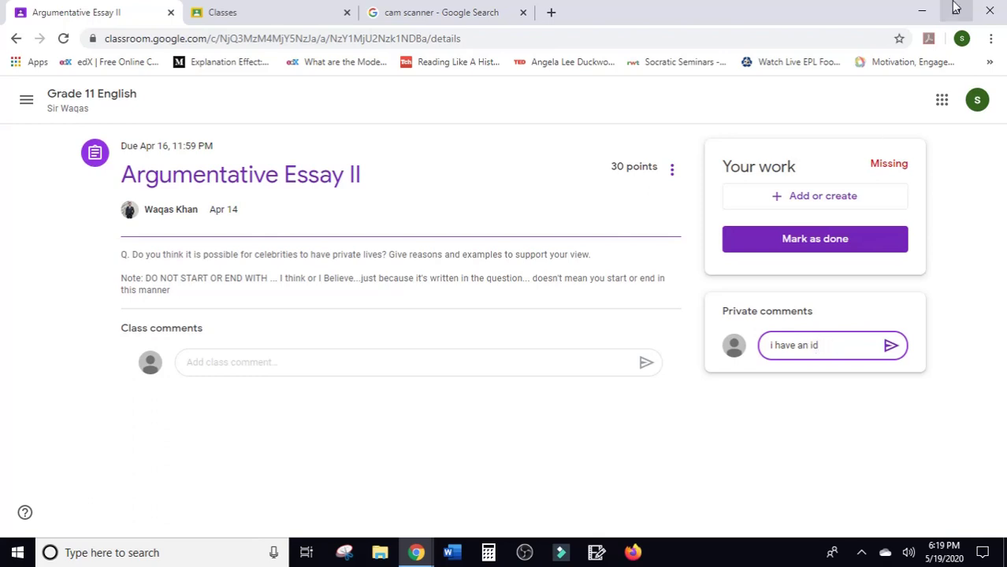
{"action": "type", "text": "ea"}
{"action": "key", "text": "Return"}
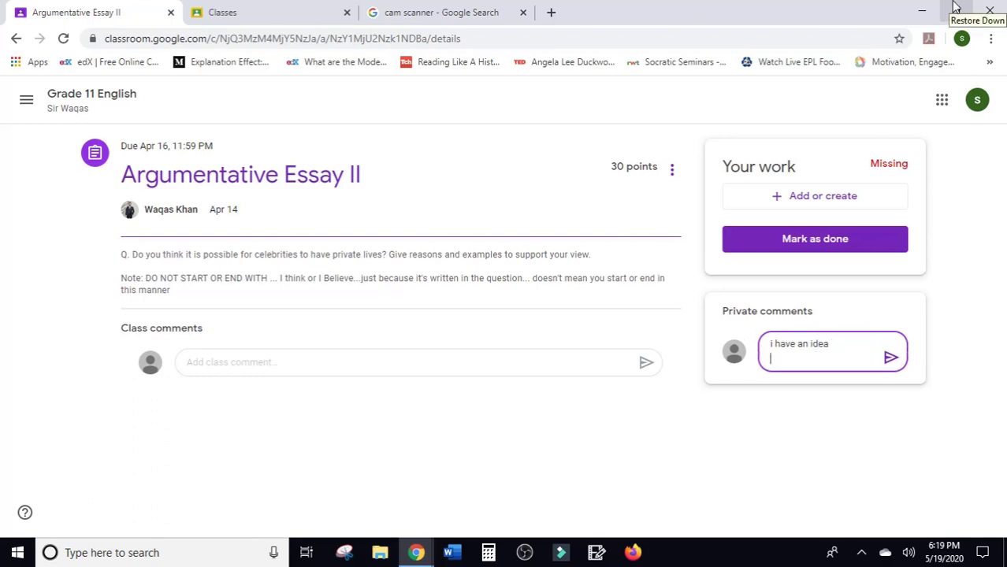
{"action": "left_click", "coordinate": [890, 357]}
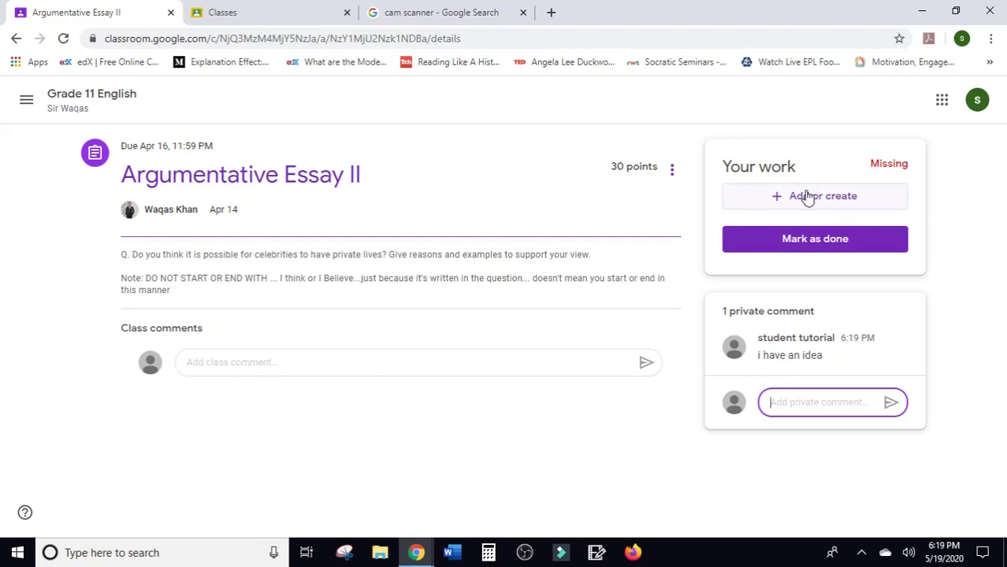
Create a new Google Docs file under Your work and dismiss the Turn it in tip.
{"action": "left_click", "coordinate": [807, 197]}
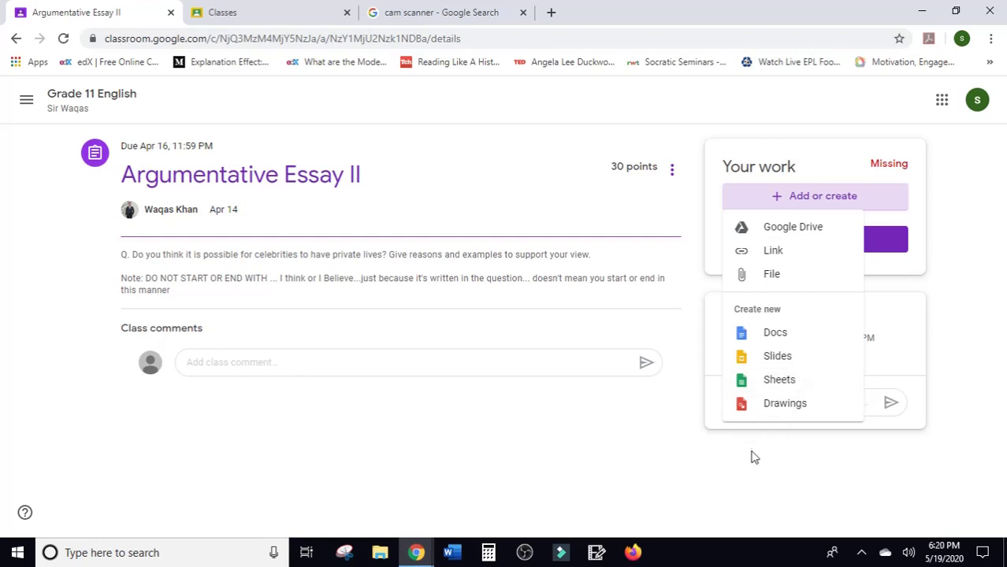
{"action": "left_click", "coordinate": [797, 337]}
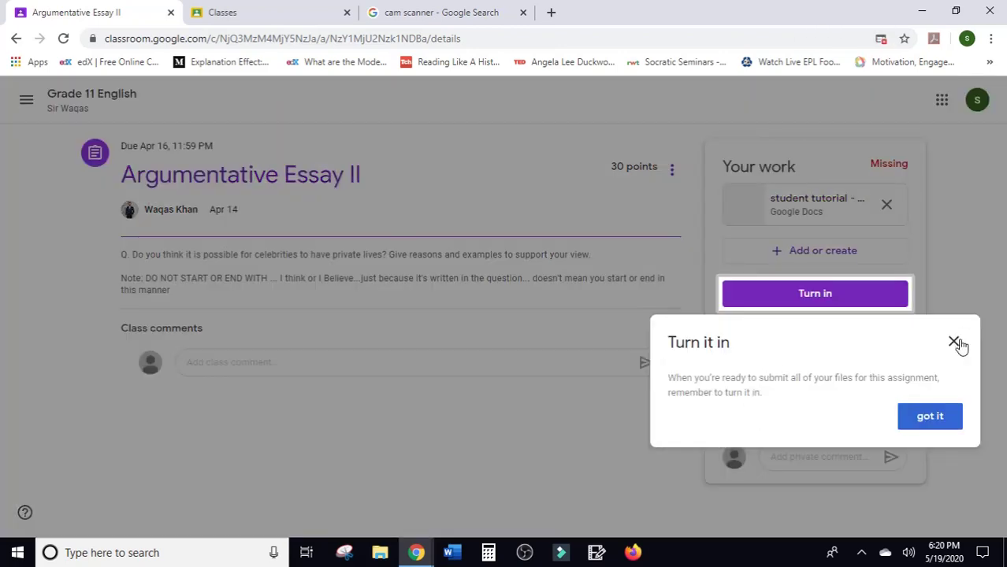
{"action": "left_click", "coordinate": [954, 342]}
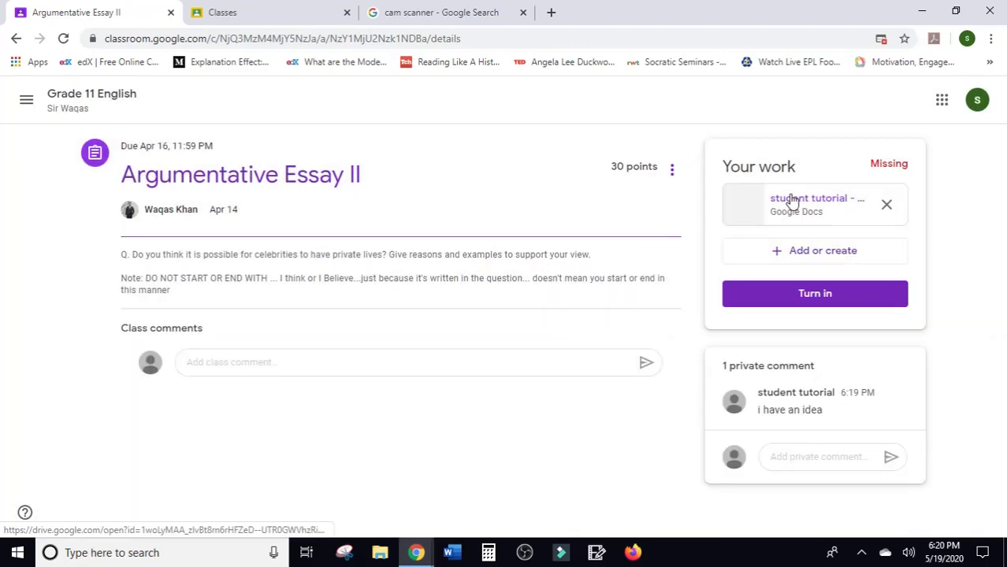
Open the attached student tutorial - Argumentative Essay II doc and add text to it.
{"action": "left_click", "coordinate": [792, 202]}
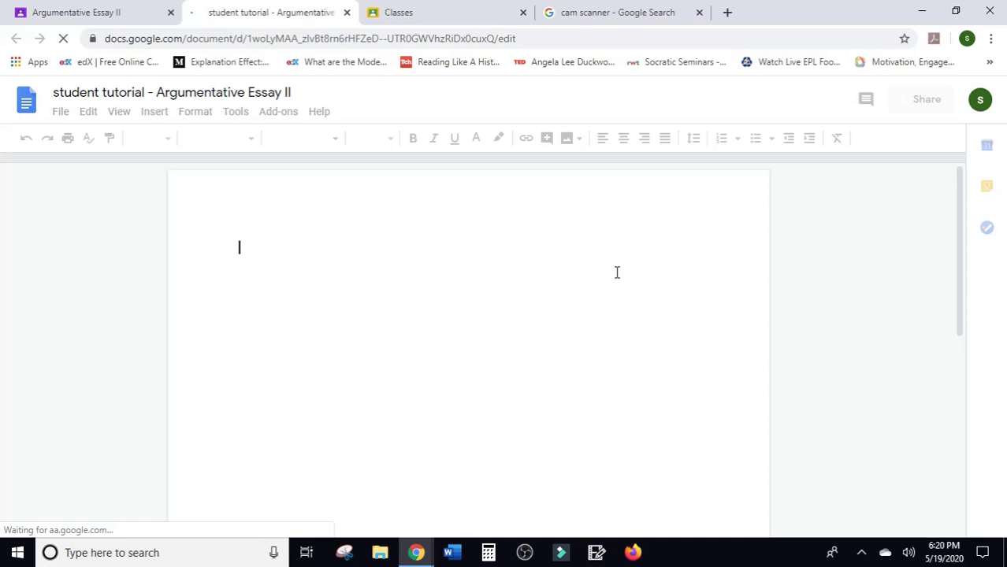
{"action": "type", "text": "argu"}
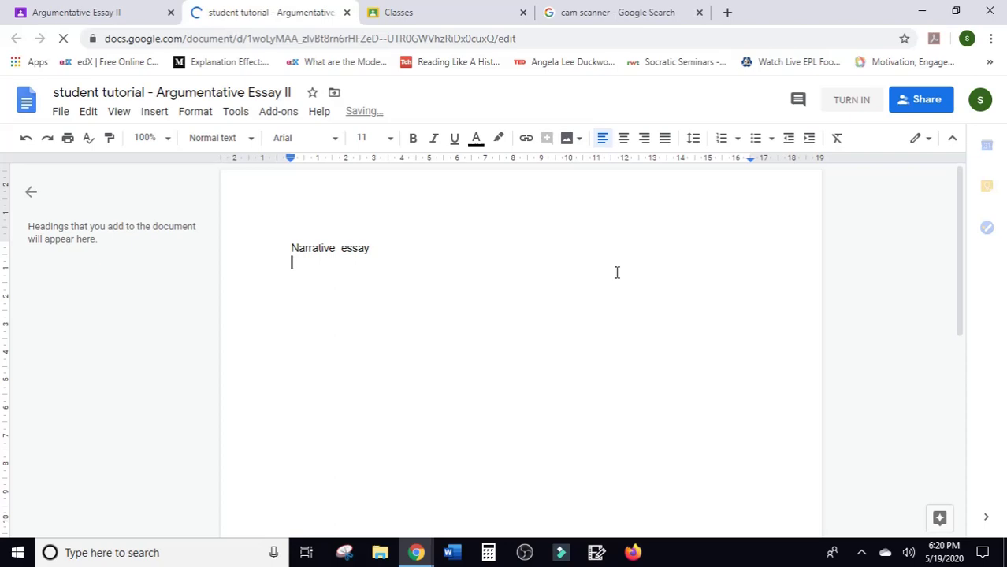
{"action": "key", "text": "Return"}
{"action": "key", "text": "Return"}
{"action": "key", "text": "Return"}
{"action": "key", "text": "Return"}
{"action": "key", "text": "Return"}
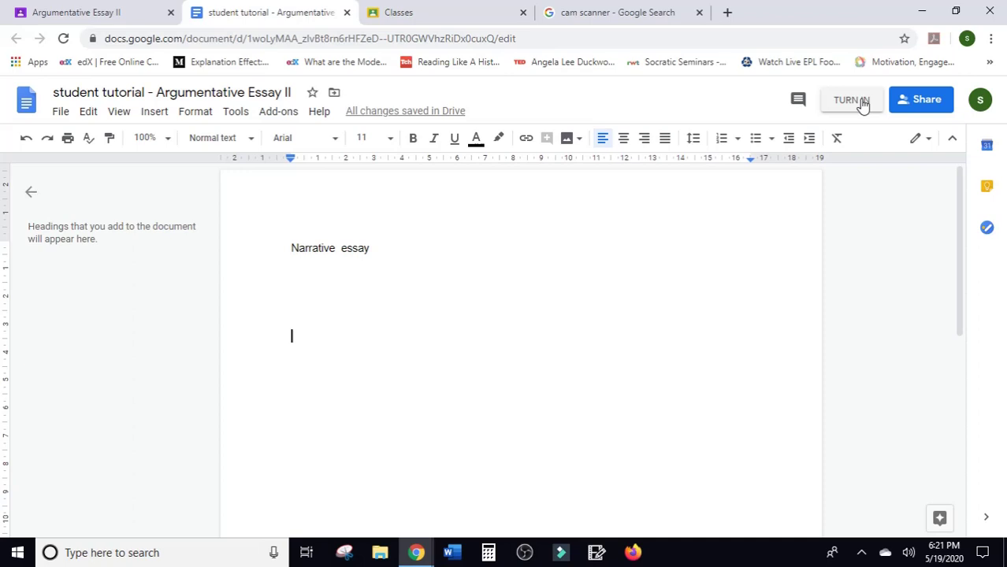
Turn in the essay document from Docs and confirm the submission in Classroom.
{"action": "left_click", "coordinate": [863, 105]}
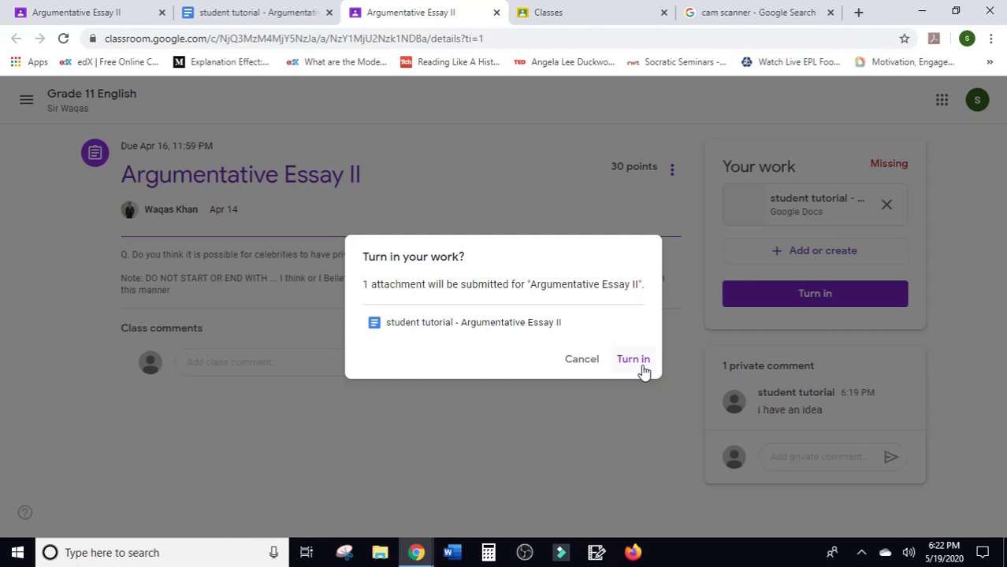
{"action": "left_click", "coordinate": [641, 365]}
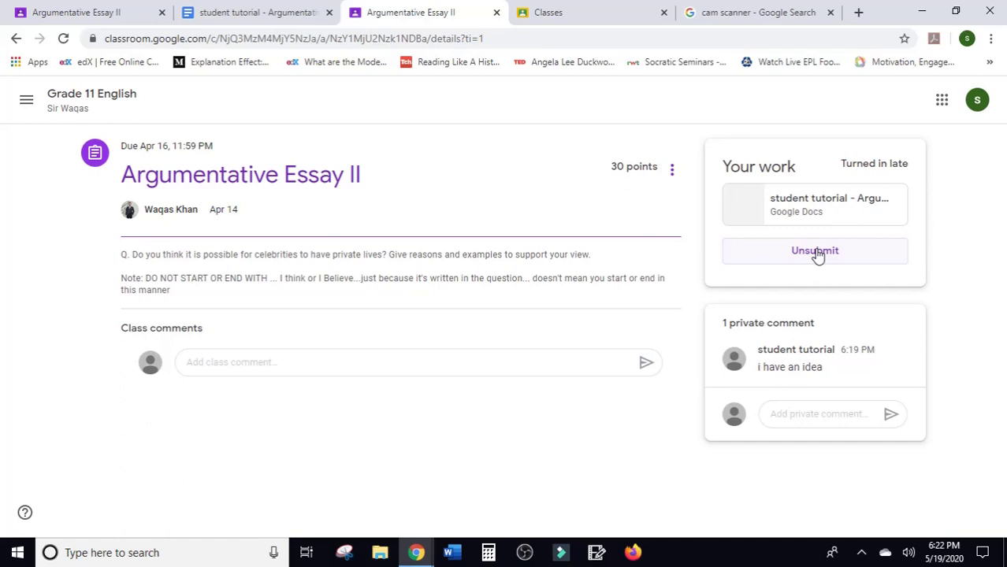
Unsubmit Argumentative Essay II and remove the attached Google Doc from Your work.
{"action": "left_click", "coordinate": [816, 252]}
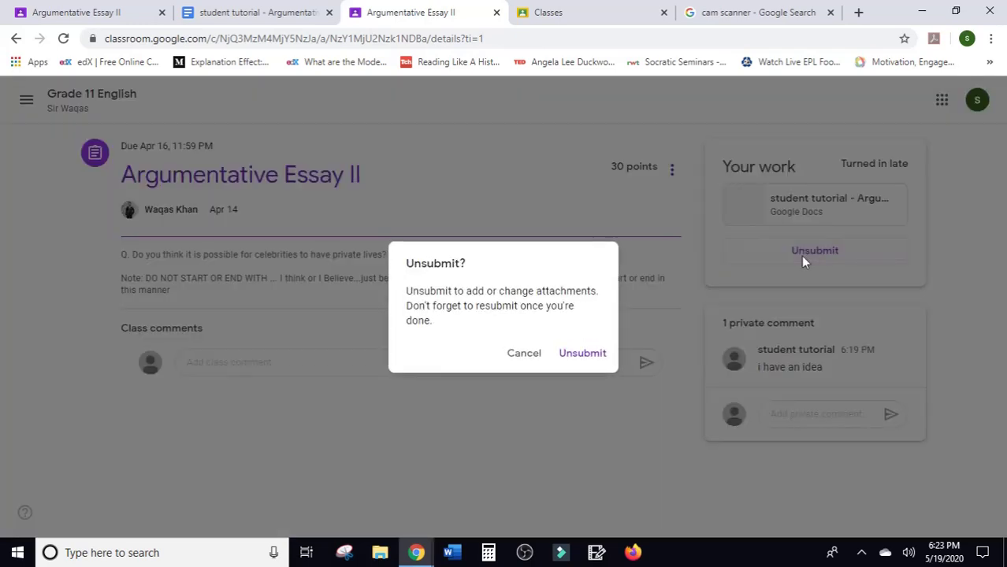
{"action": "left_click", "coordinate": [596, 360]}
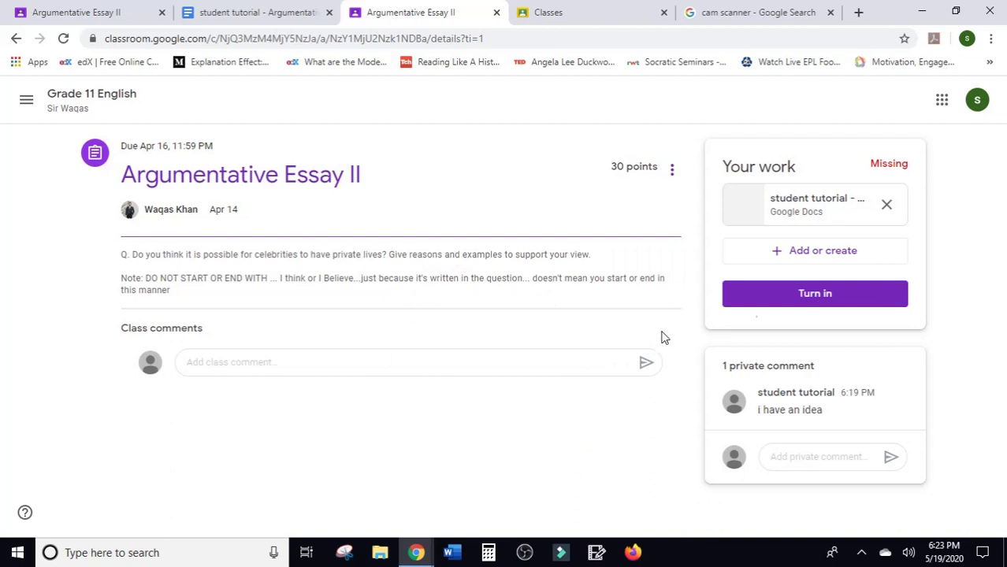
{"action": "left_click", "coordinate": [887, 204]}
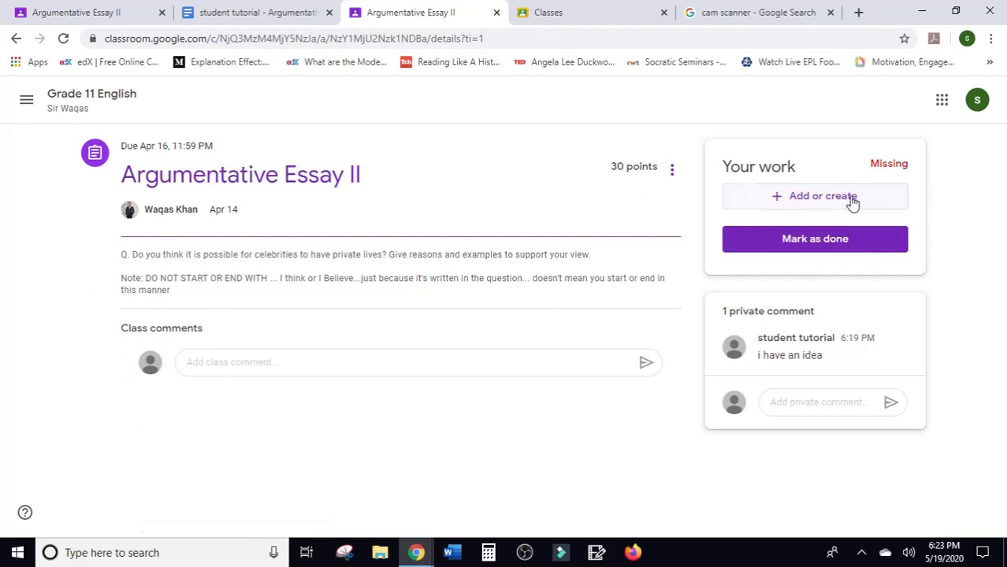
Choose File from the Add or create menu to attach a file from the computer.
{"action": "left_click", "coordinate": [851, 203]}
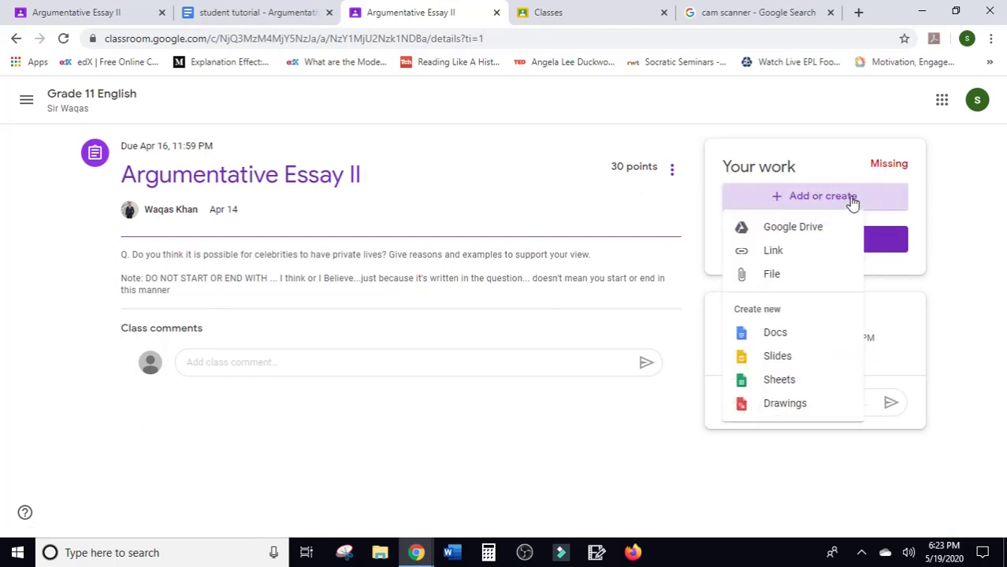
{"action": "left_click", "coordinate": [820, 285]}
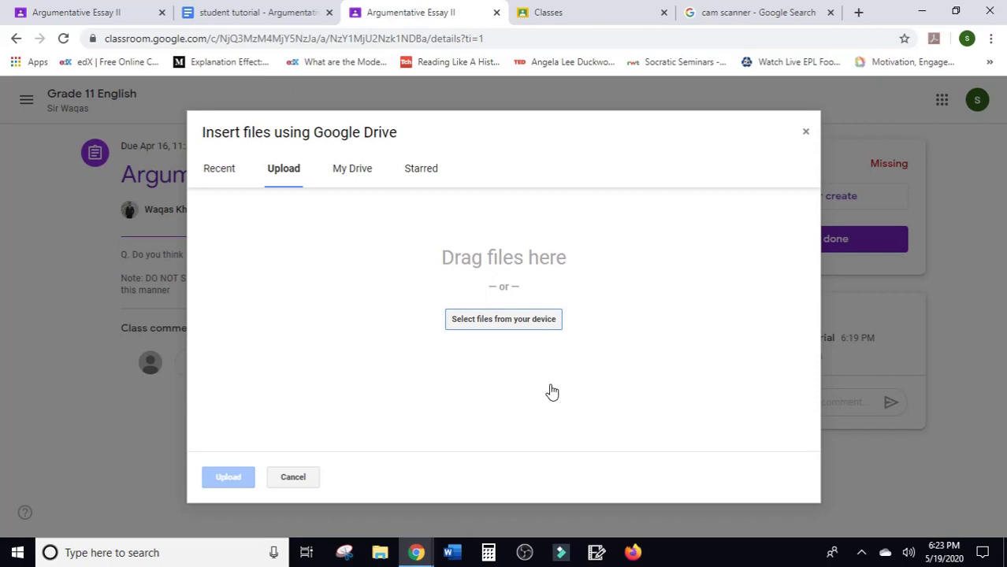
Open the CamScanner app page on Google Play from the cam scanner results, then return to Classroom.
{"action": "left_click", "coordinate": [779, 9]}
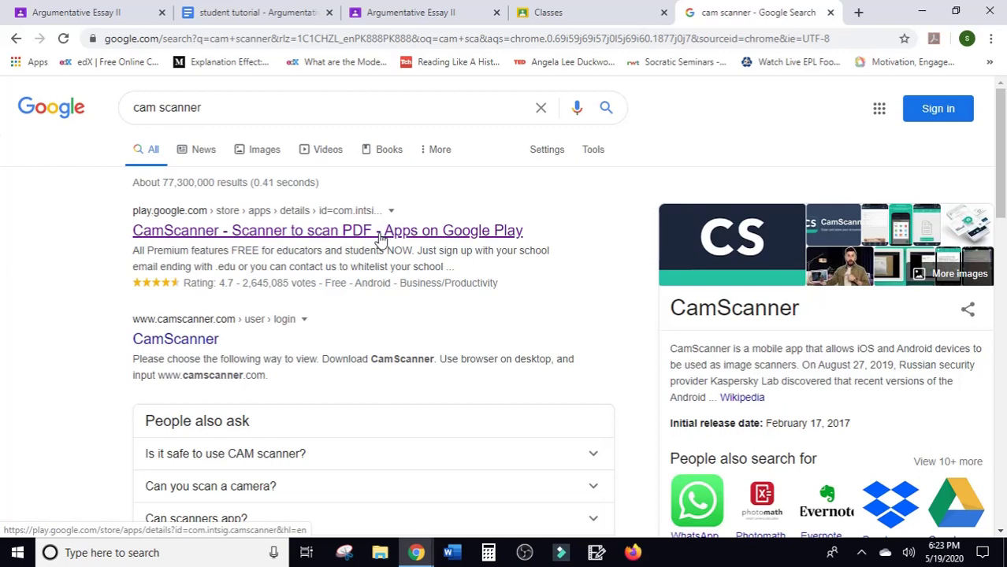
{"action": "left_click", "coordinate": [380, 239]}
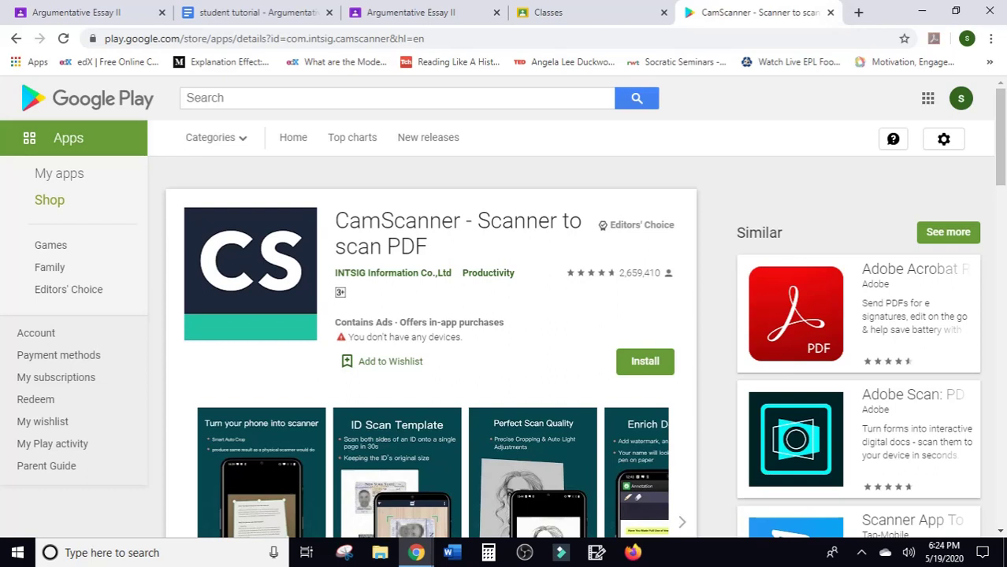
{"action": "left_click", "coordinate": [576, 9]}
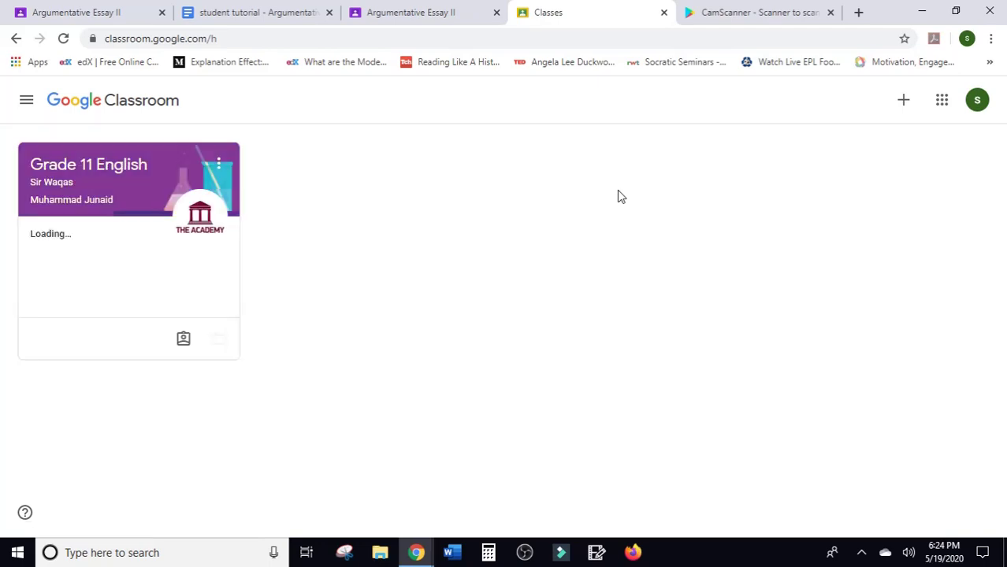
Choose 1123_w02_in_2.pdf from the Downloads folder as the file for Argumentative Essay II.
{"action": "left_click", "coordinate": [413, 9]}
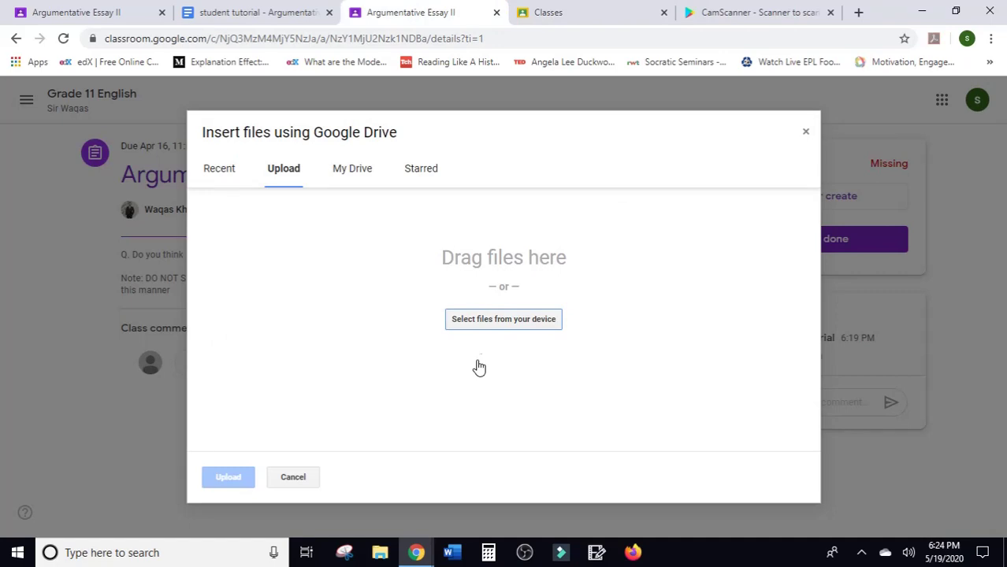
{"action": "left_click", "coordinate": [509, 323]}
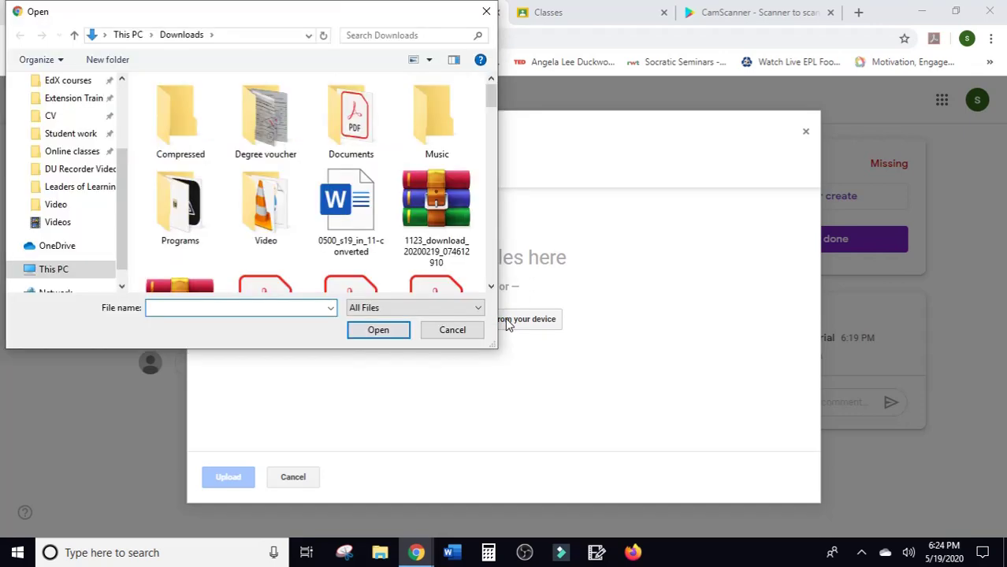
{"action": "scroll", "coordinate": [494, 291], "scroll_direction": "down", "scroll_amount": 3}
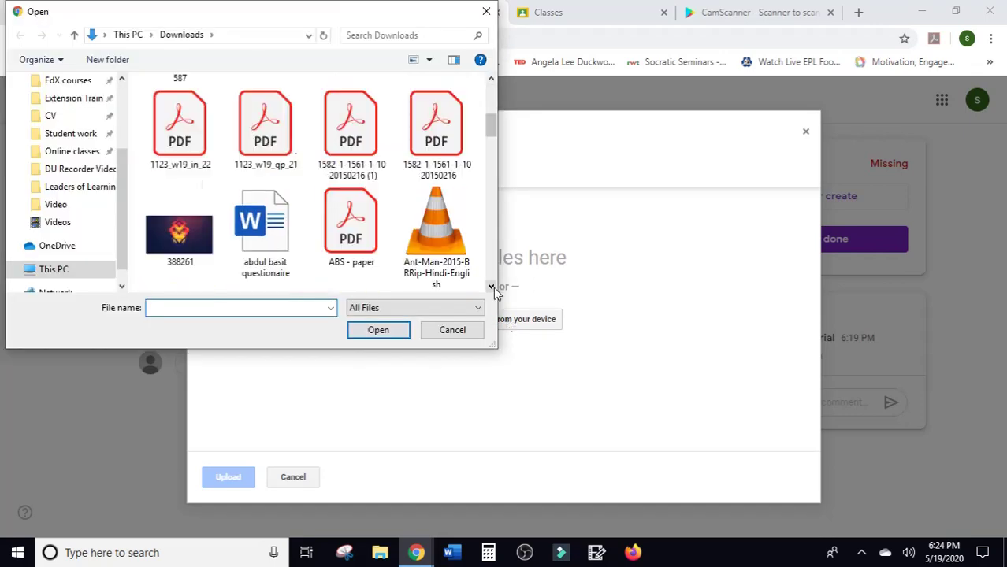
{"action": "left_click", "coordinate": [489, 87]}
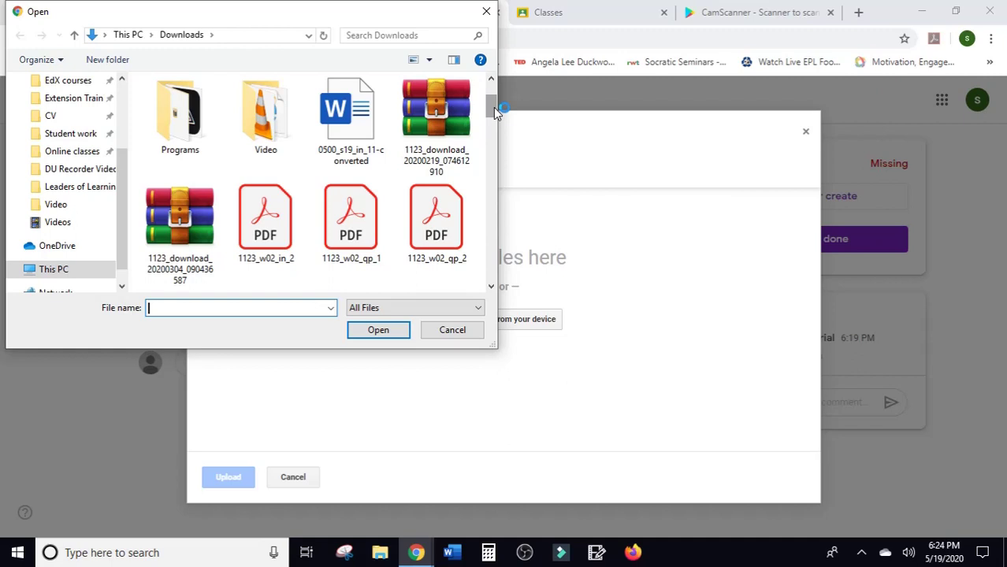
{"action": "left_click", "coordinate": [263, 228]}
{"action": "double_click", "coordinate": [263, 229]}
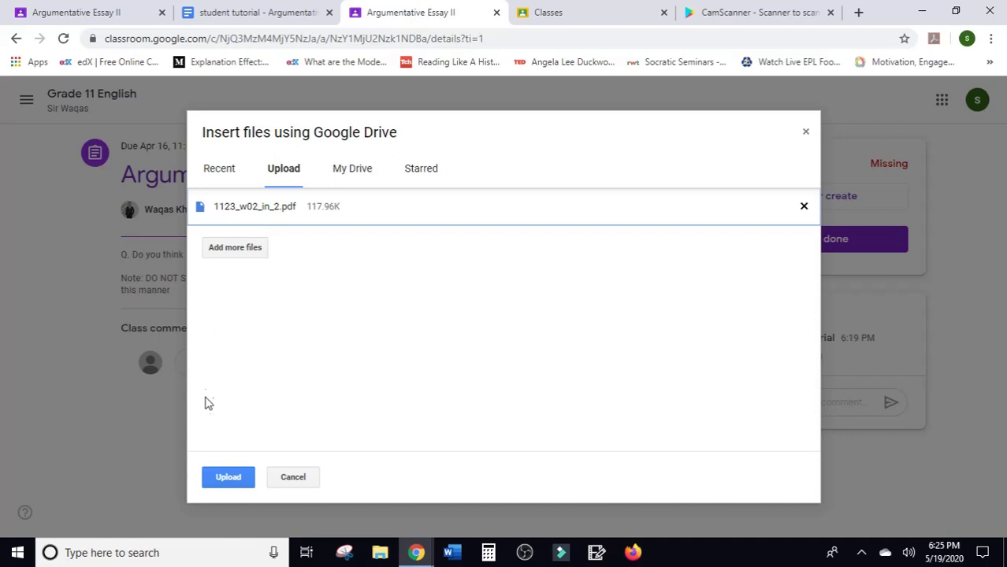
Upload 1123_w02_in_2.pdf and turn in Argumentative Essay II, confirming the Turn in dialog.
{"action": "left_click", "coordinate": [228, 477]}
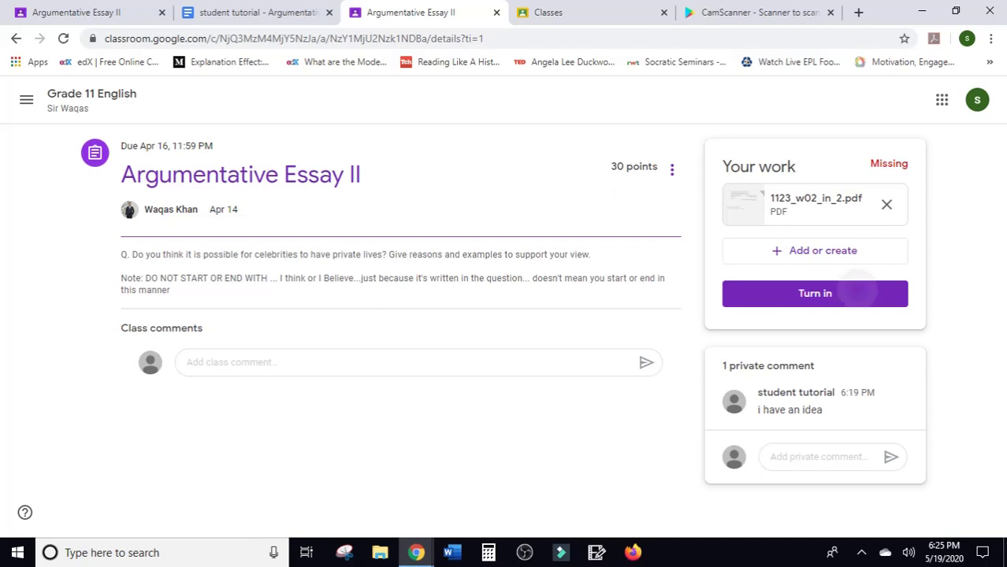
{"action": "left_click", "coordinate": [855, 293]}
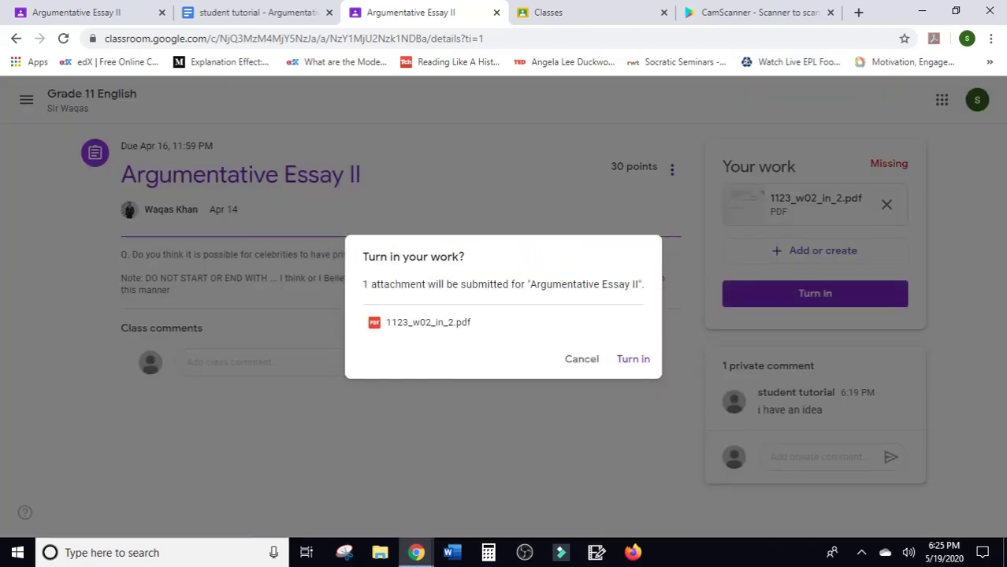
{"action": "left_click", "coordinate": [634, 360]}
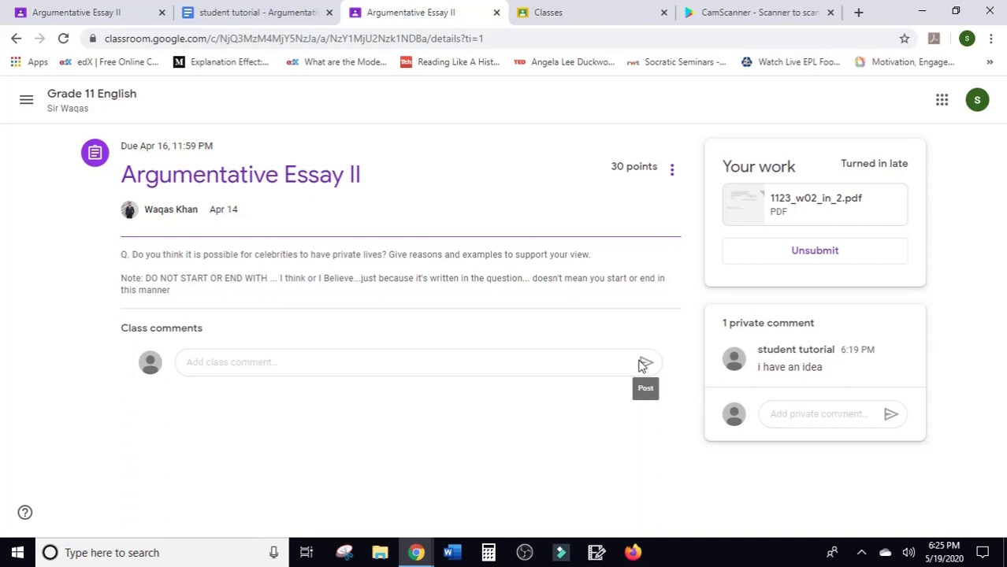
Check the Grade 11 English stream, then confirm the essay shows Turned in late with the PDF.
{"action": "key", "text": "ctrl+1"}
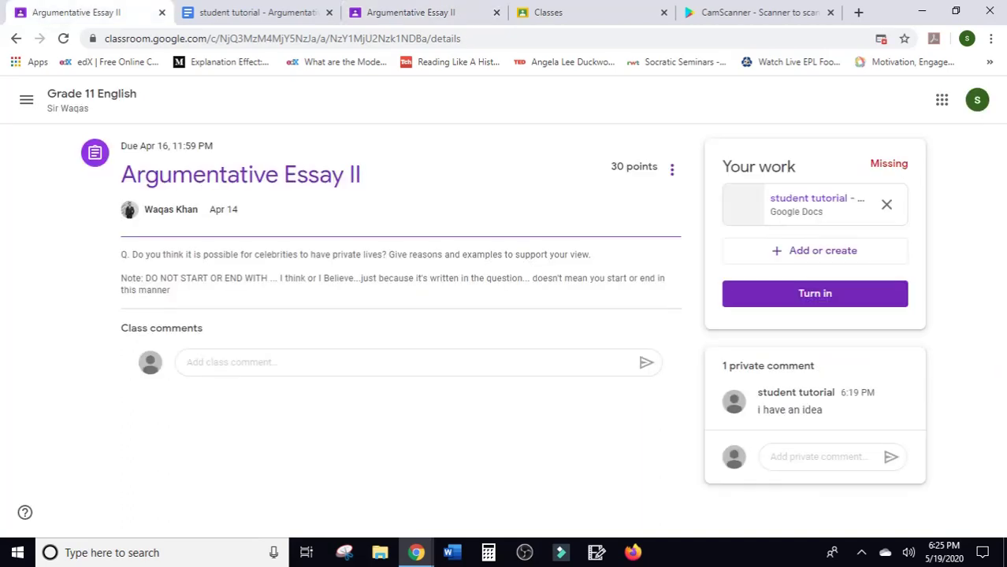
{"action": "left_click", "coordinate": [87, 100]}
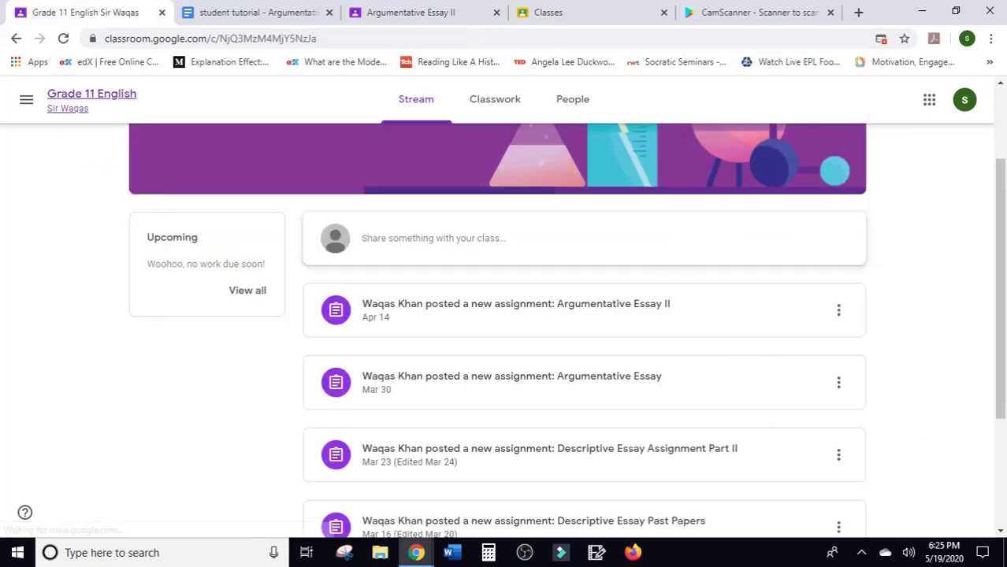
{"action": "scroll", "coordinate": [497, 331], "scroll_direction": "up", "scroll_amount": 2}
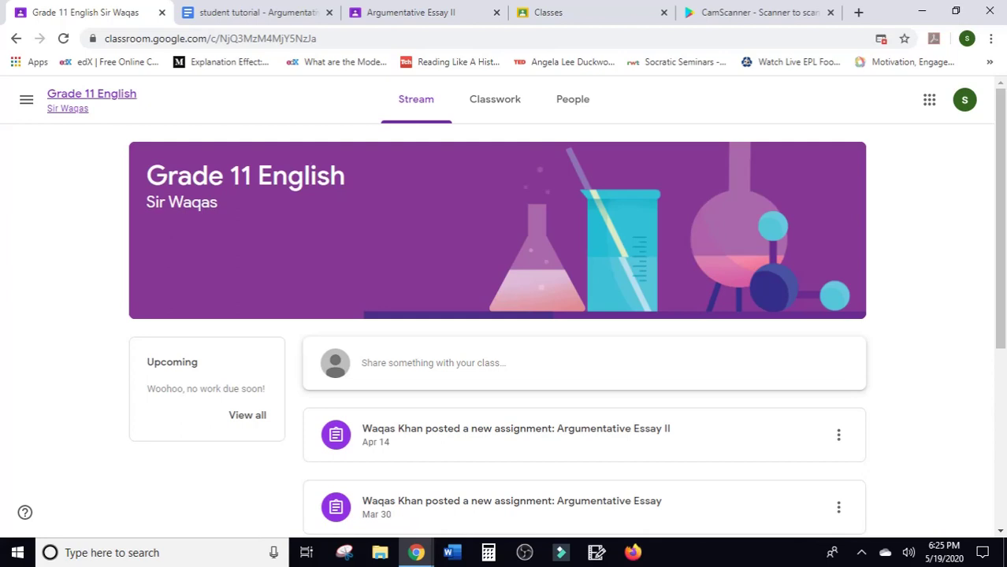
{"action": "key", "text": "alt+Left"}
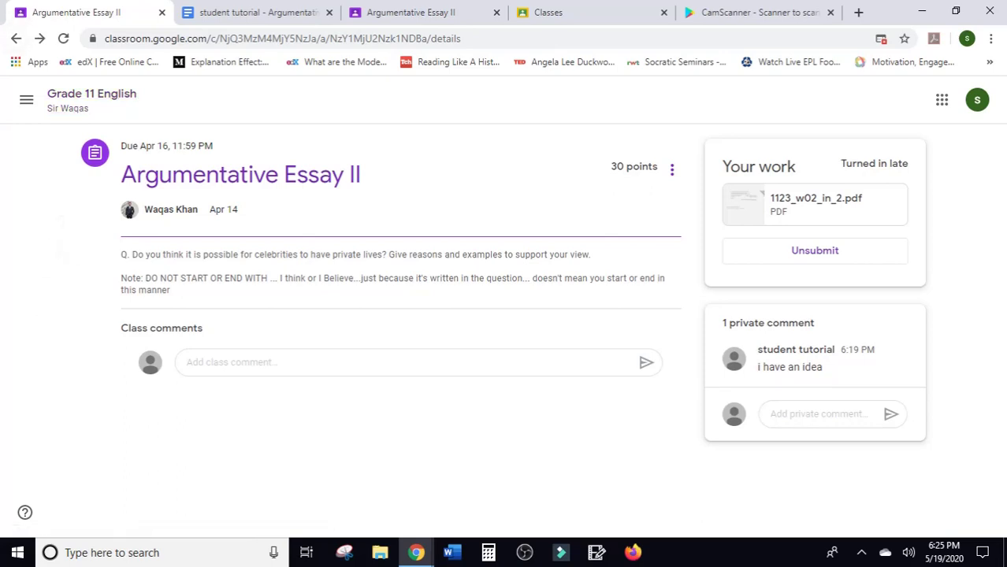
Close the student tutorial Google Doc tab.
{"action": "key", "text": "ctrl+Tab"}
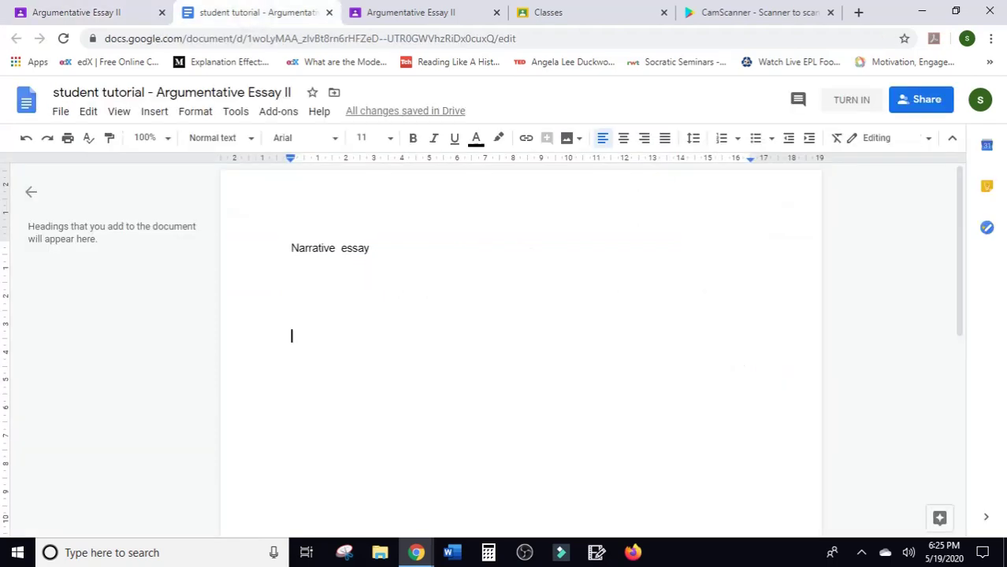
{"action": "key", "text": "ctrl+Tab"}
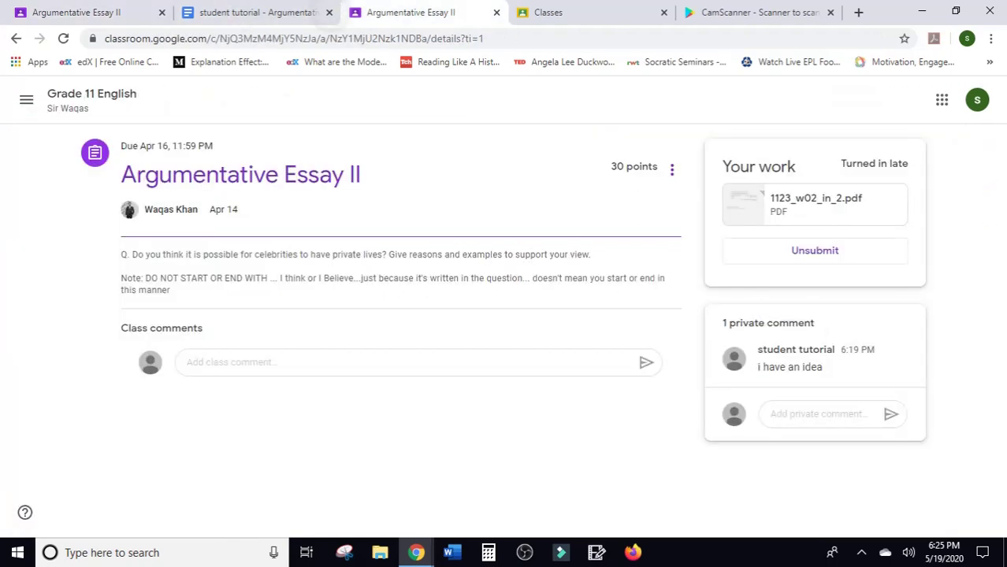
{"action": "left_click", "coordinate": [329, 12]}
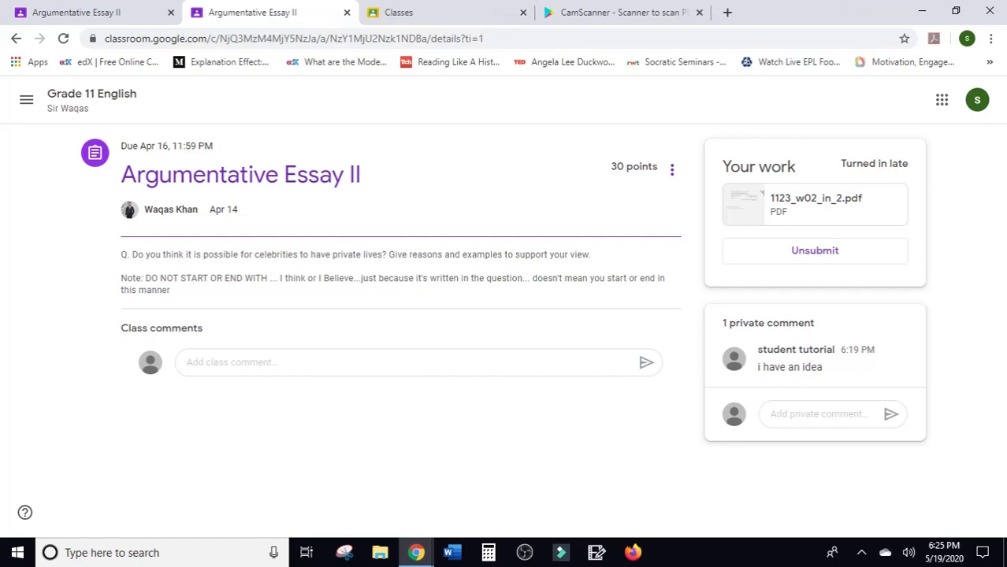